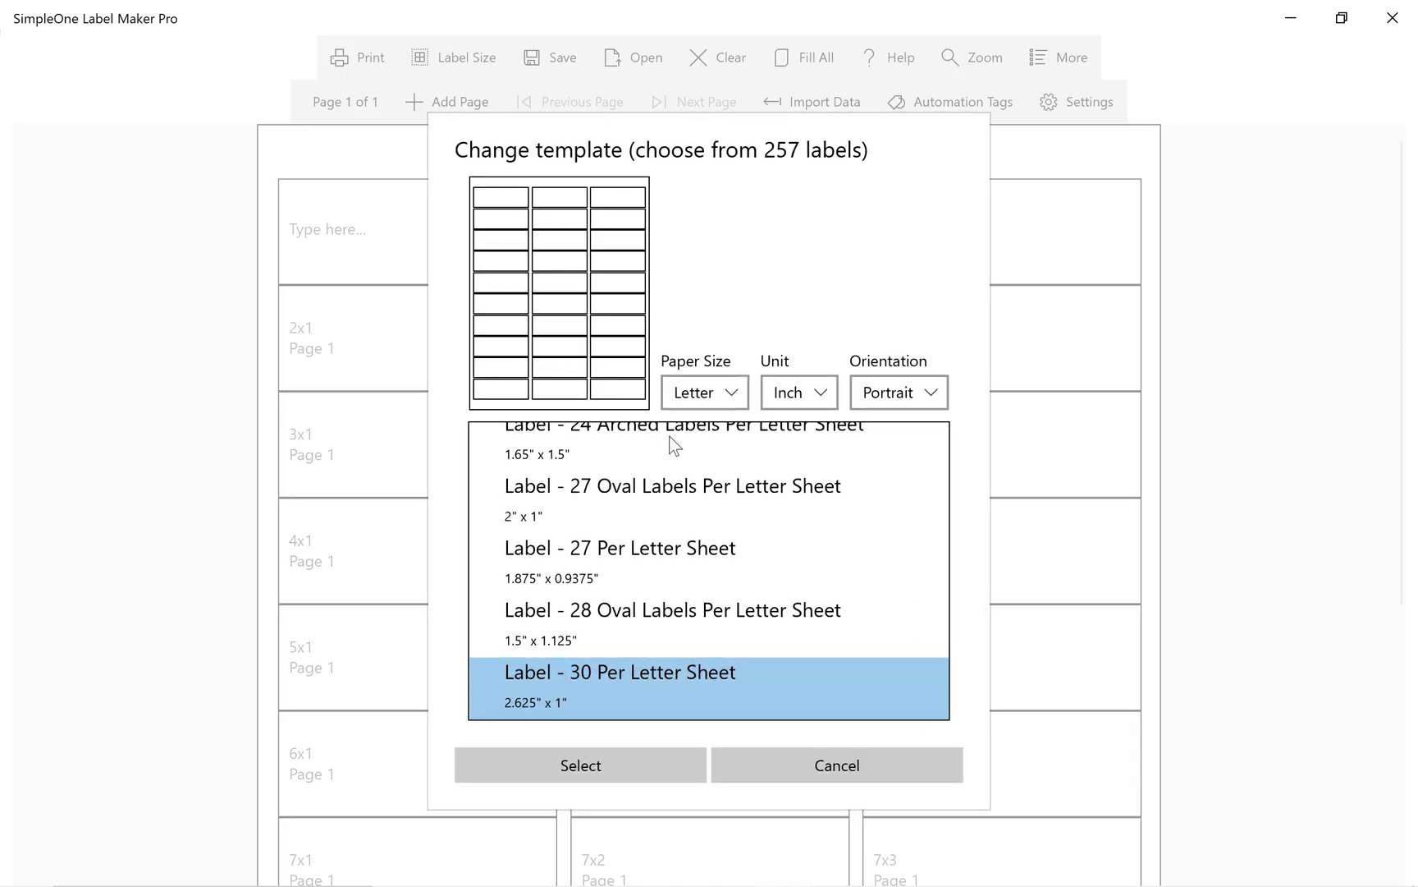
left_click_drag(944, 620, 948, 515)
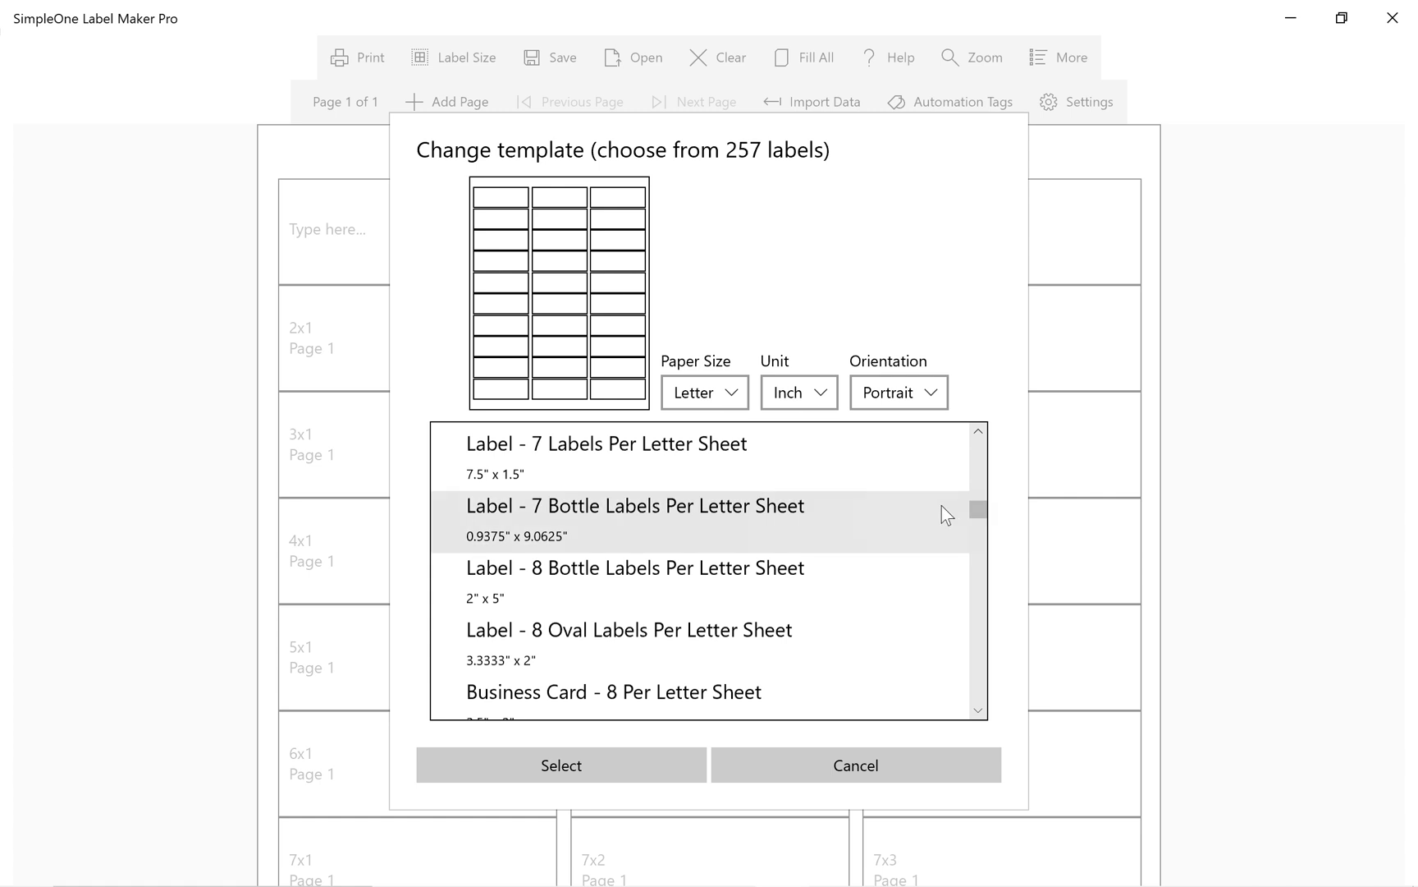
scroll(885, 510, "up", 3)
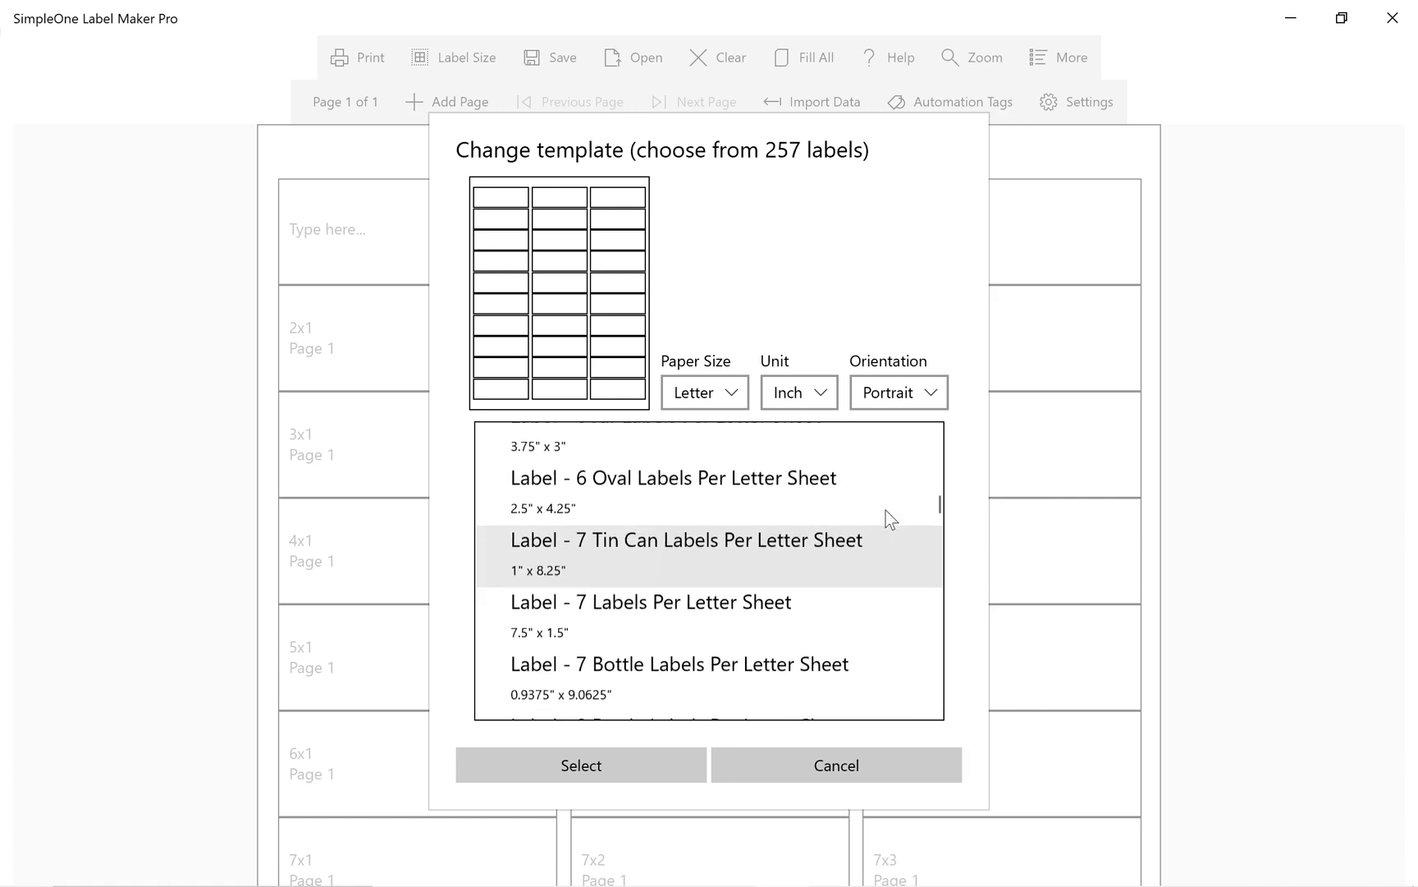
scroll(886, 512, "up", 3)
scroll(885, 511, "up", 3)
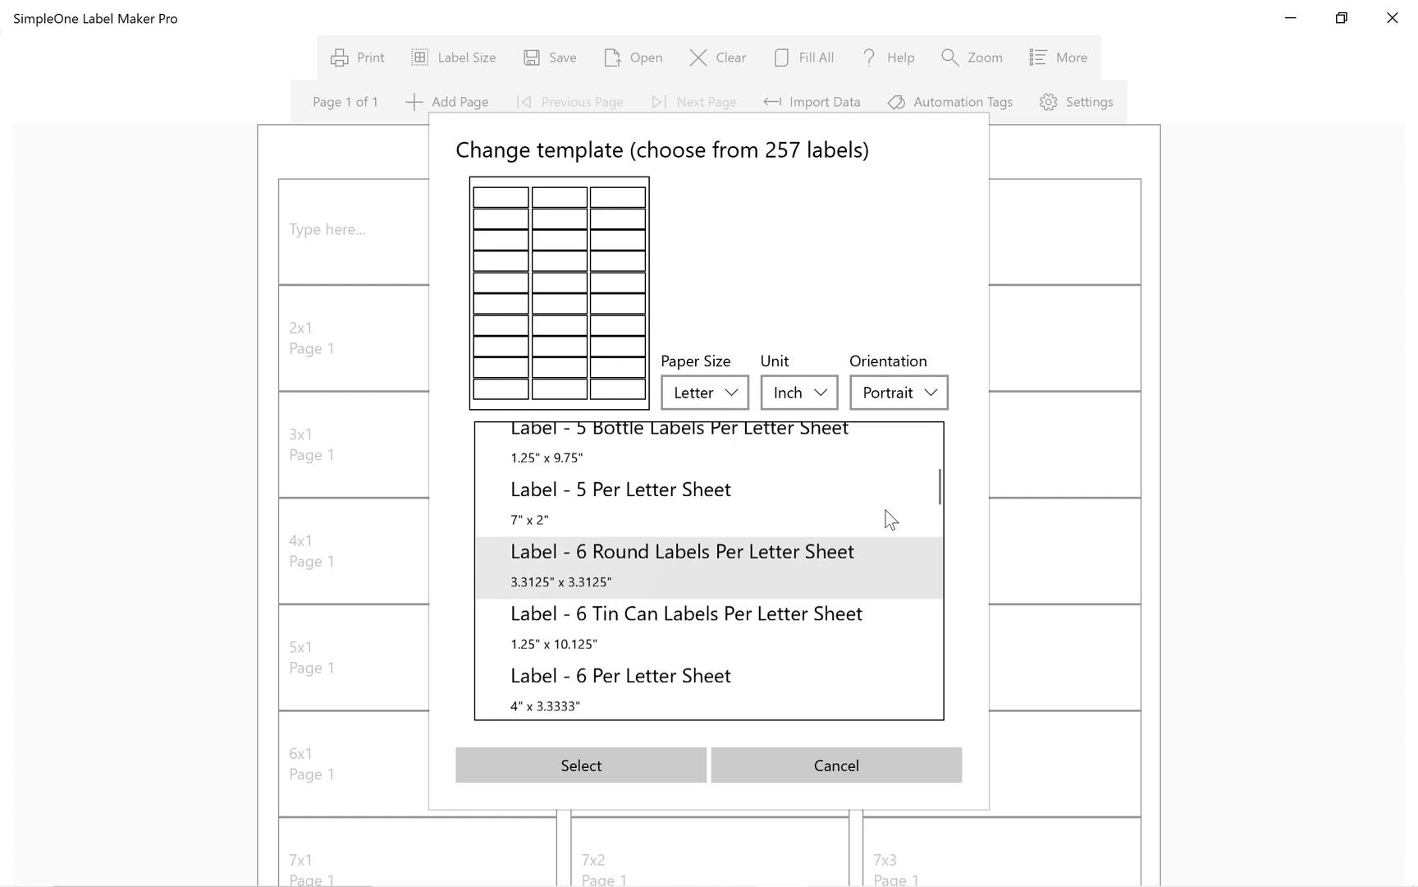
scroll(886, 512, "up", 2)
scroll(885, 511, "up", 1)
scroll(886, 511, "up", 1)
scroll(873, 511, "up", 1)
Highlight the 'Label - 4 Wraparound Labels Per Letter Sheet' template.
left_click(835, 518)
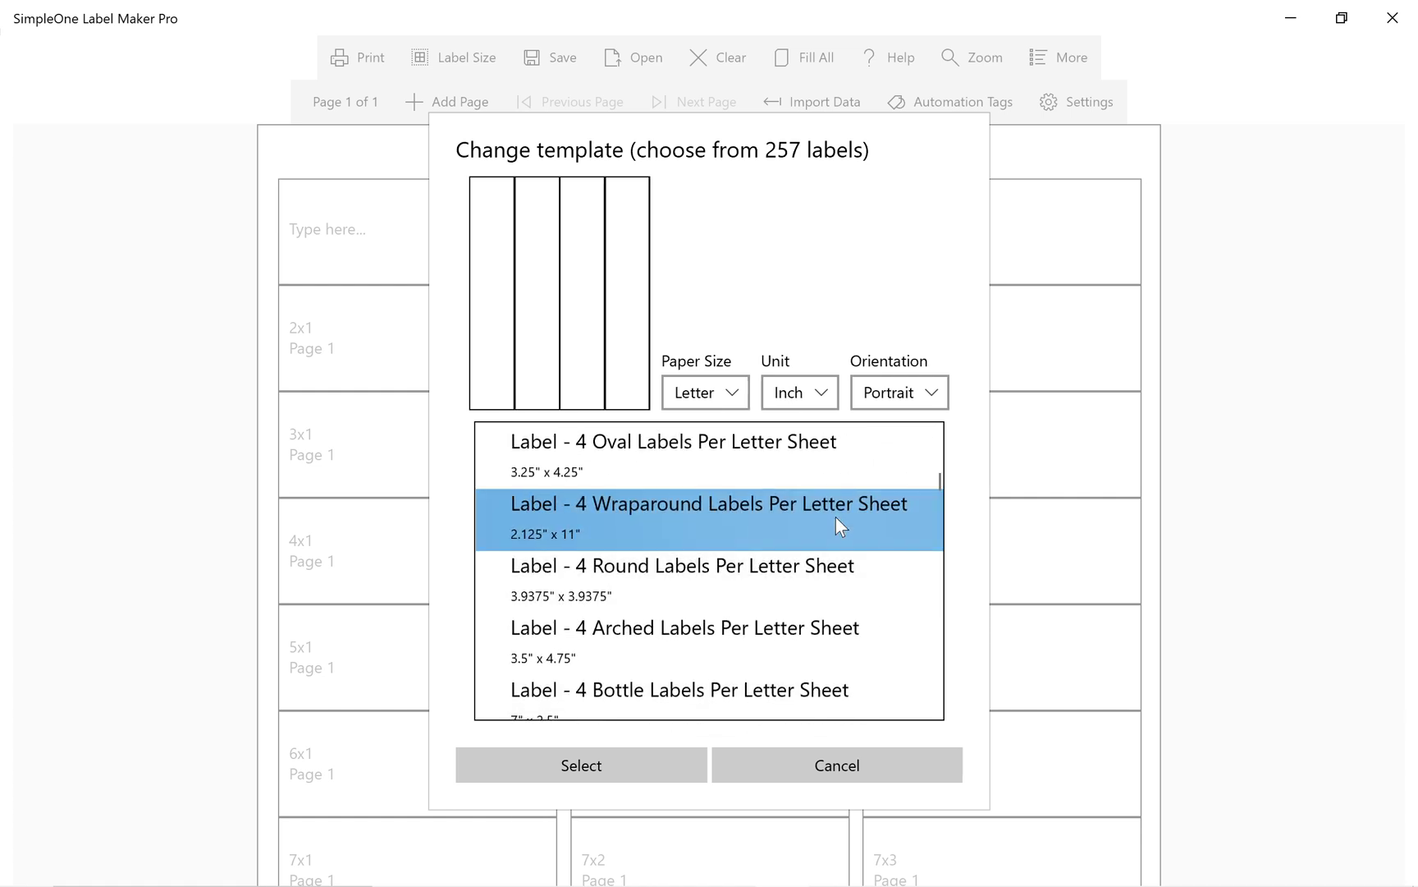
scroll(836, 518, "up", 2)
scroll(836, 518, "down", 1)
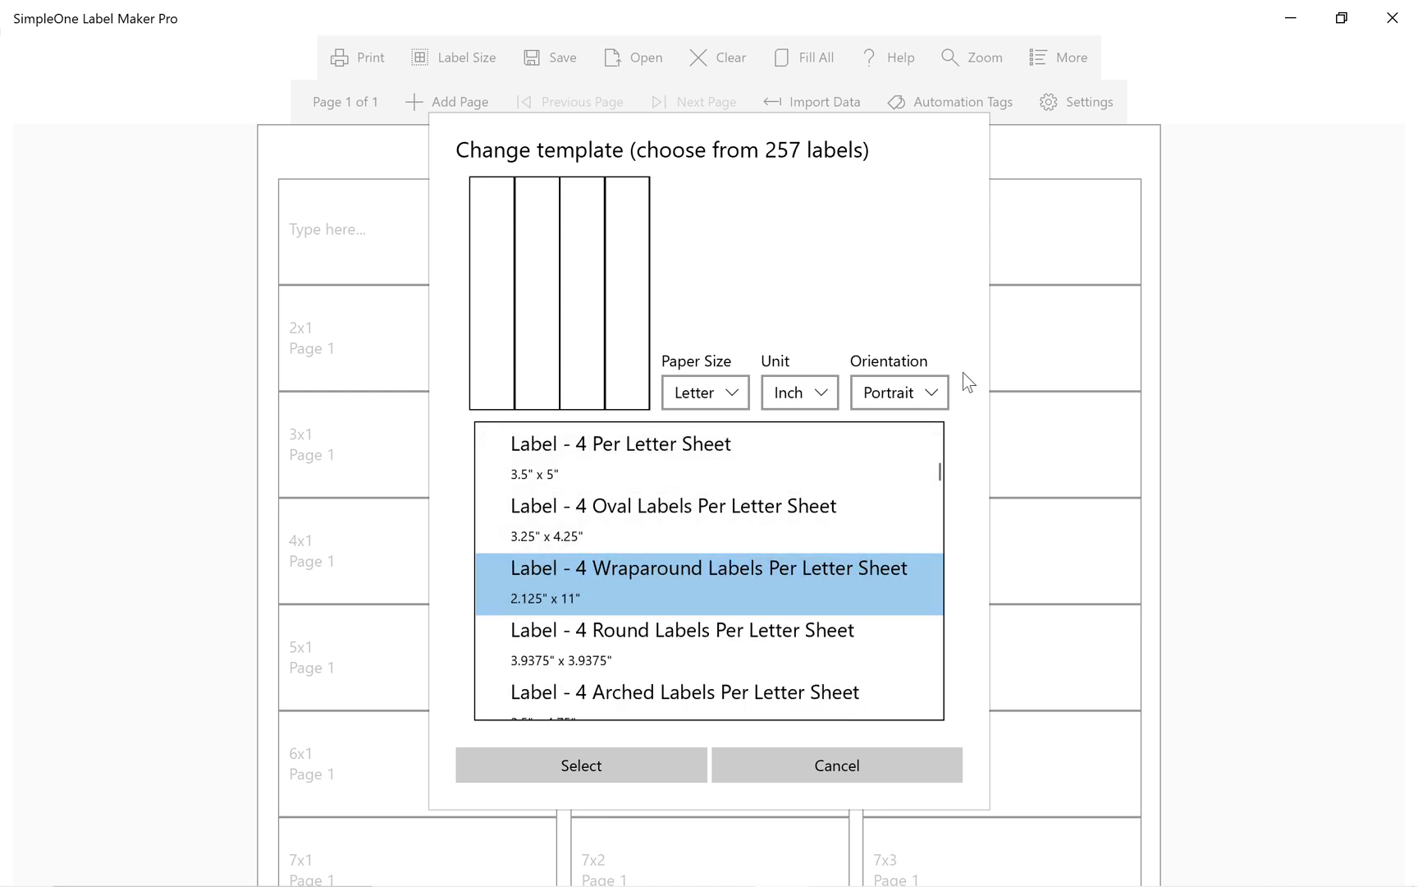
Apply the 4 Wraparound Labels template in landscape orientation.
left_click(932, 394)
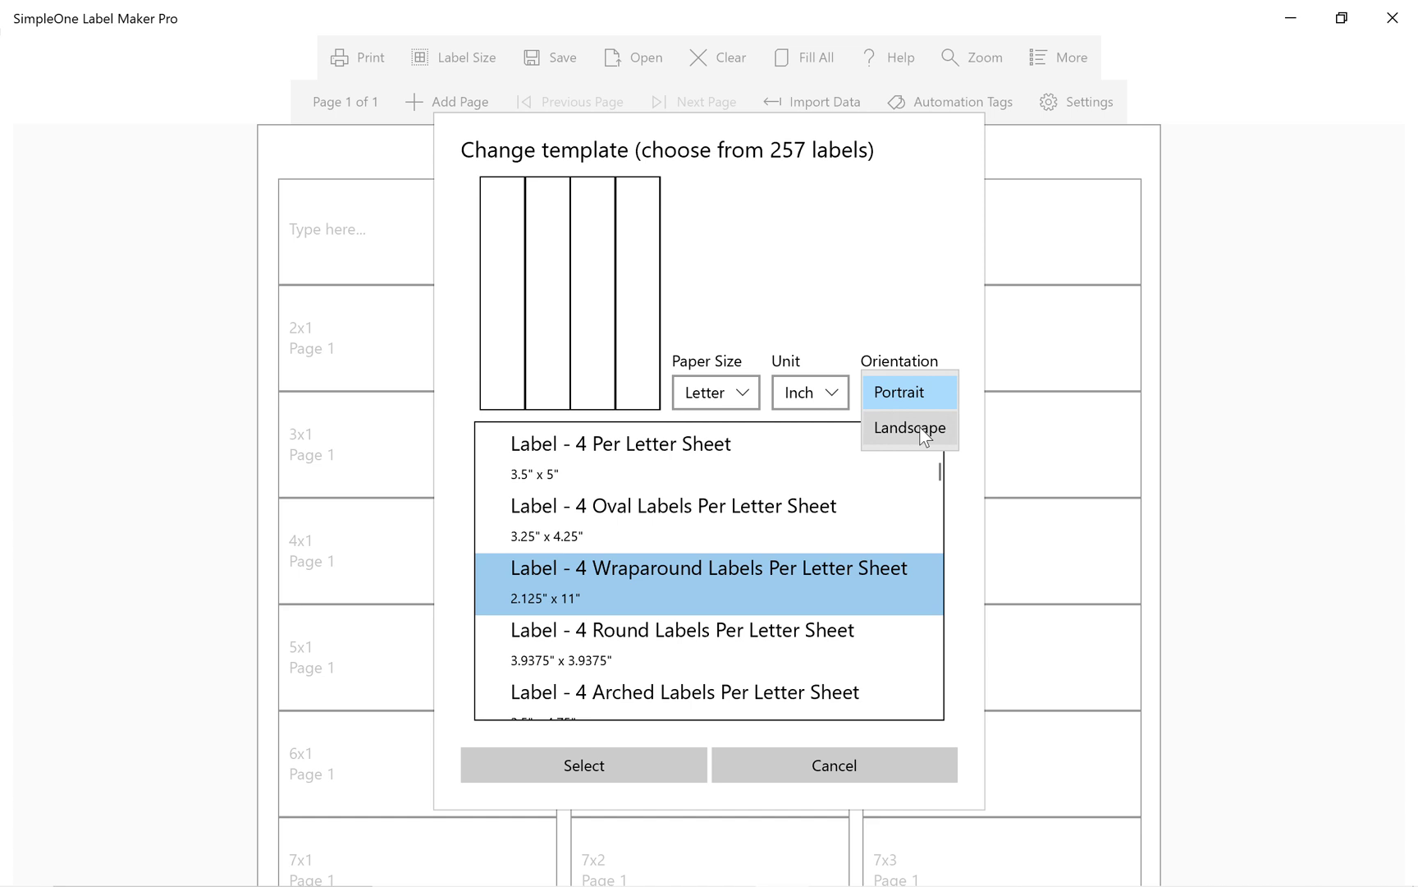
left_click(919, 426)
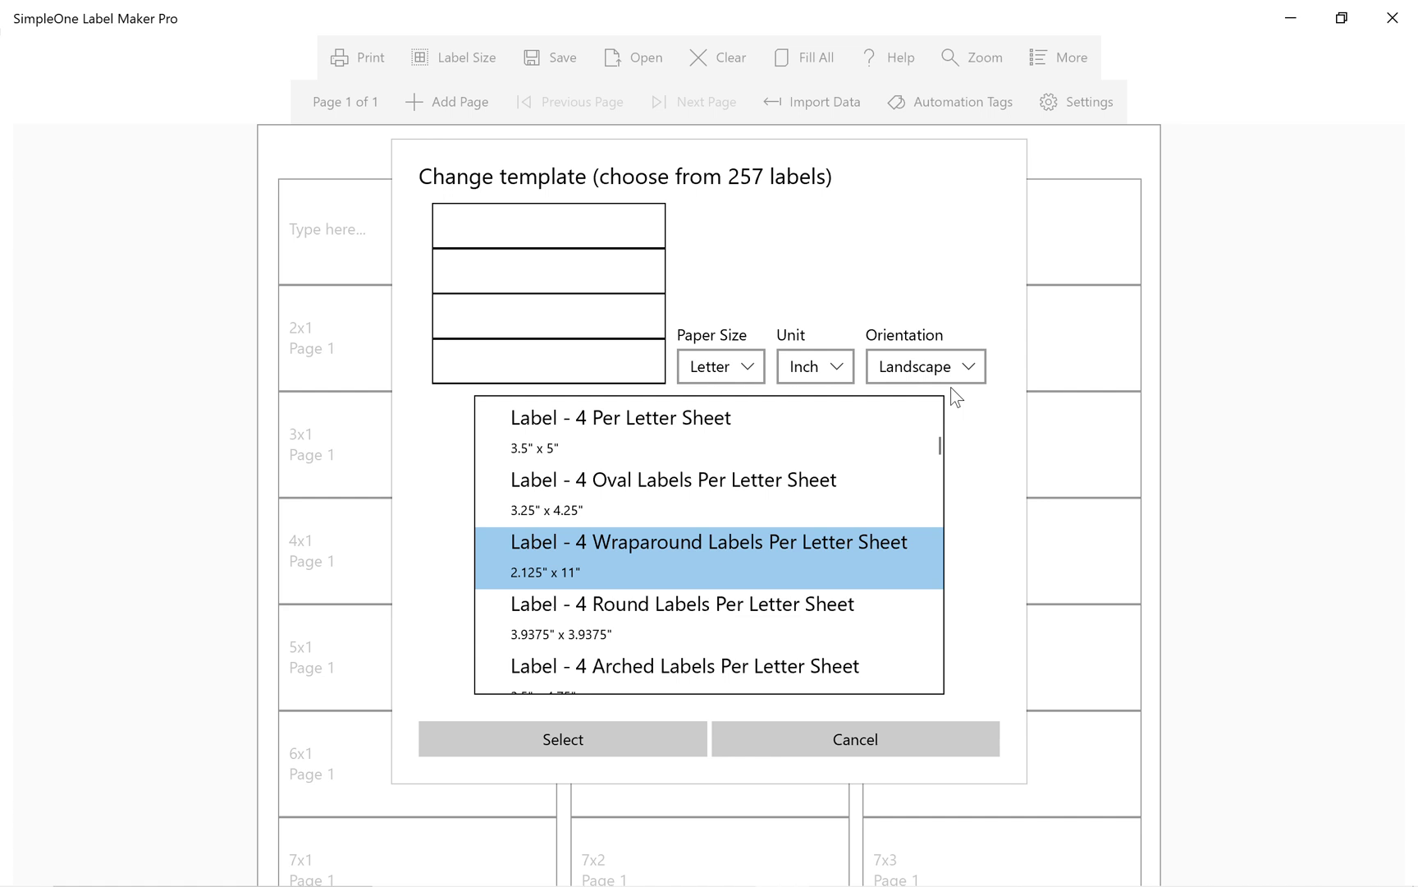
left_click(618, 747)
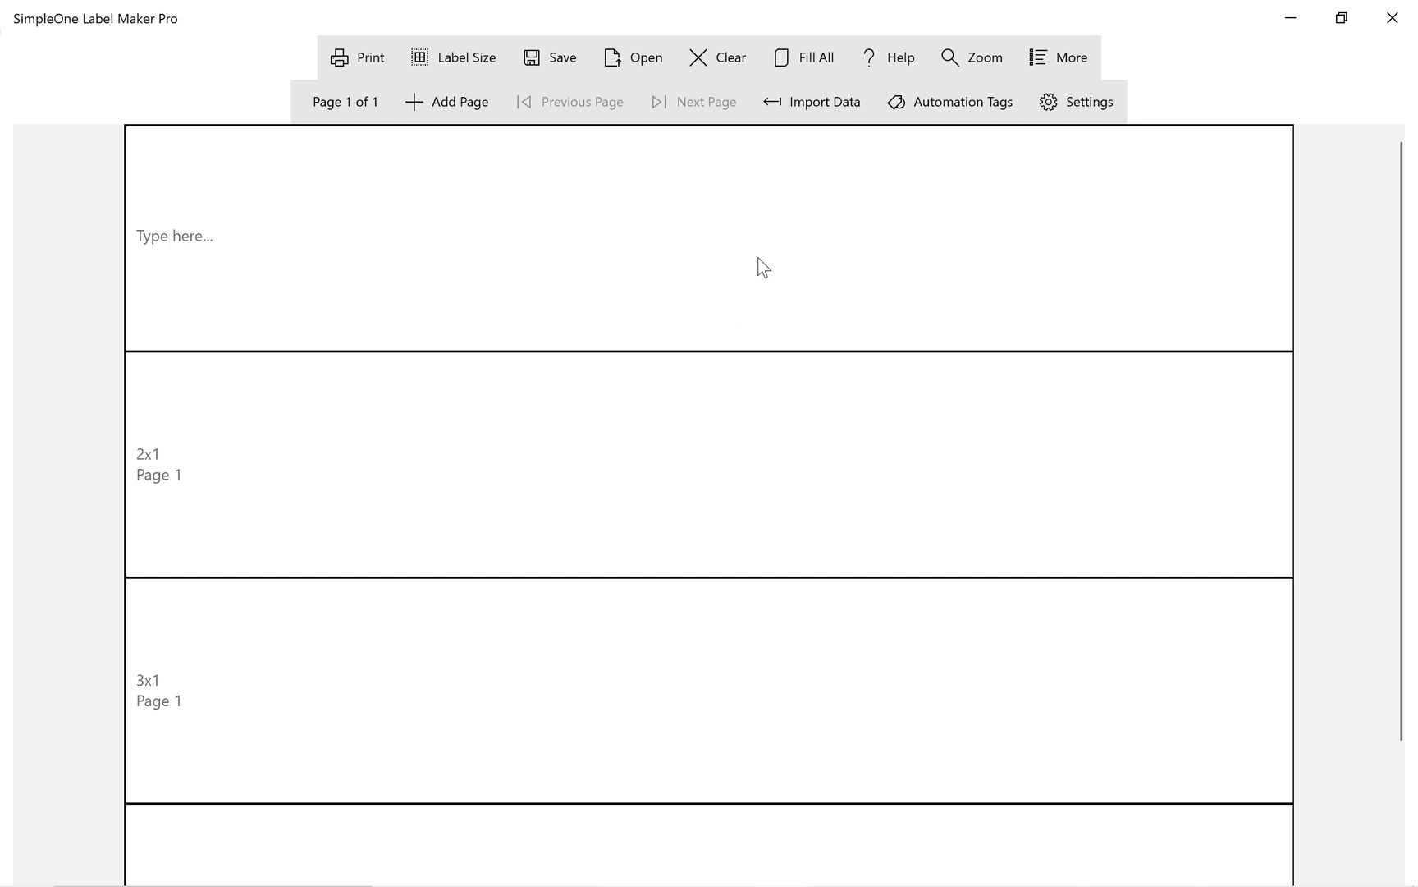
scroll(760, 263, "down", 2)
scroll(760, 264, "up", 2)
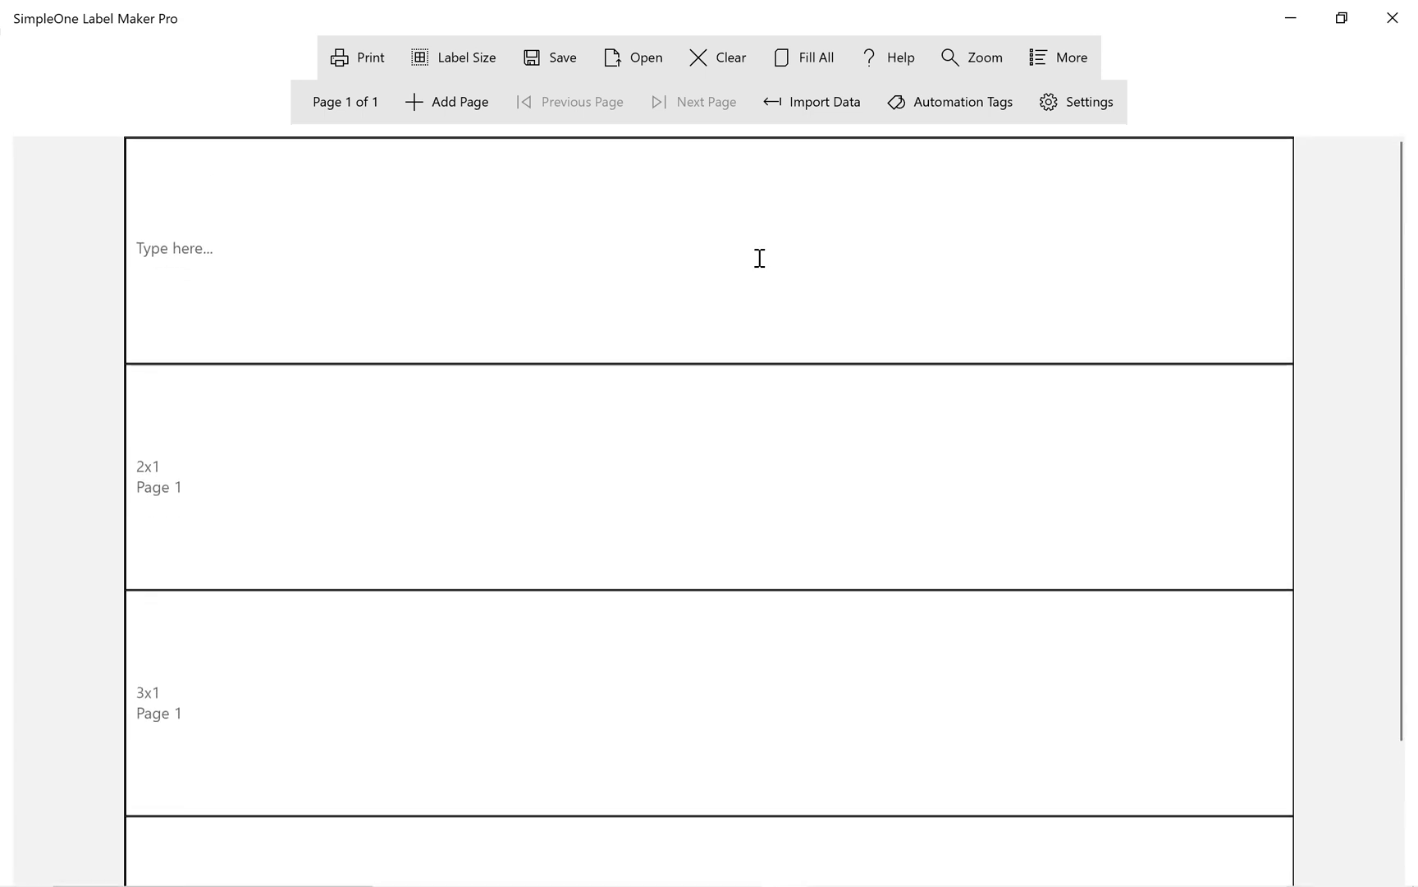
Enter 'My Custom WrapAround Label' in the first label and centre it.
left_click(760, 259)
type("My Custom Wrap")
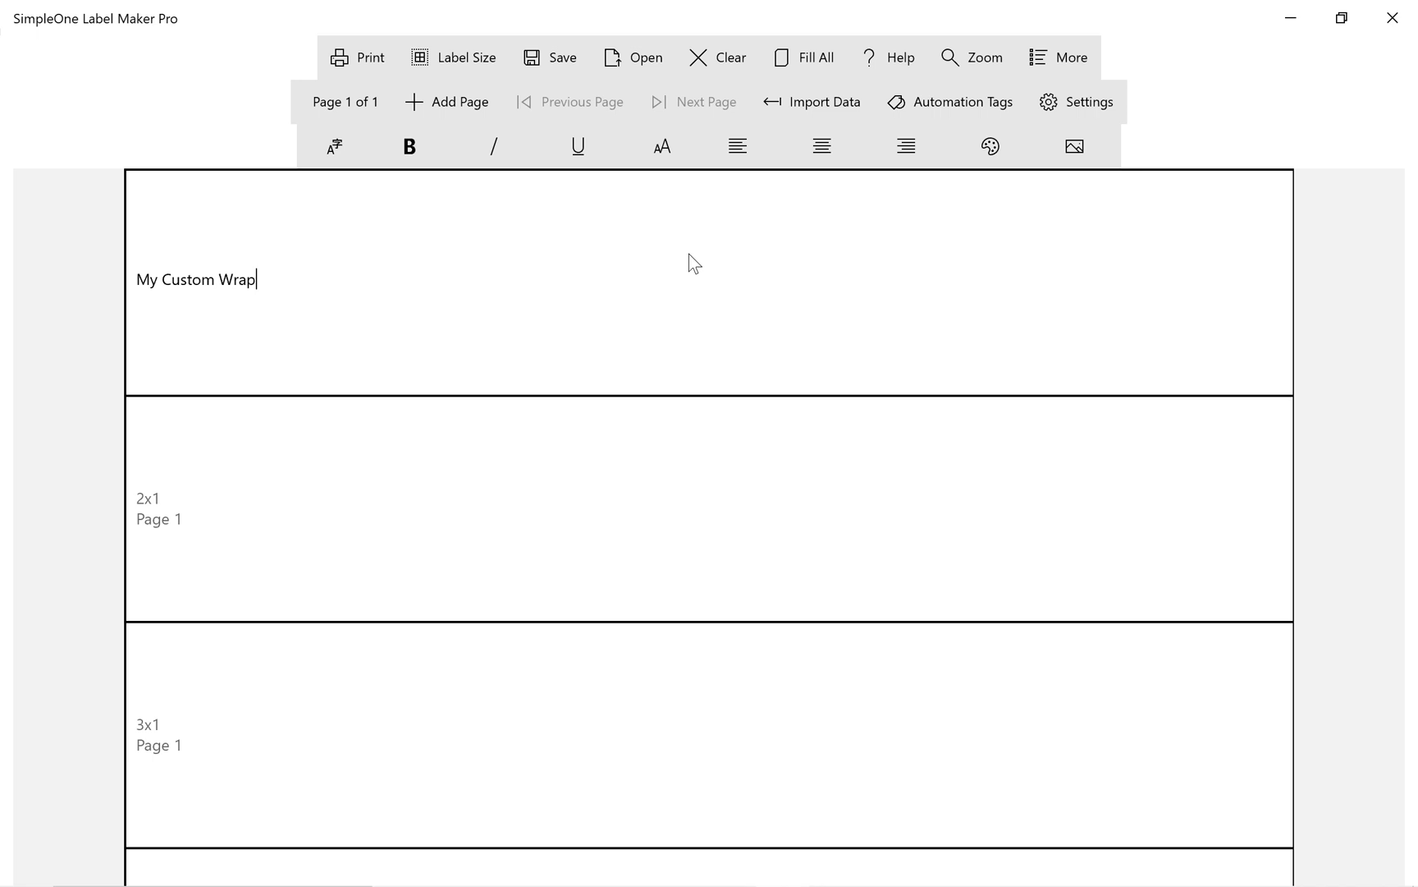
type("Around Label")
triple_click(371, 277)
left_click(821, 145)
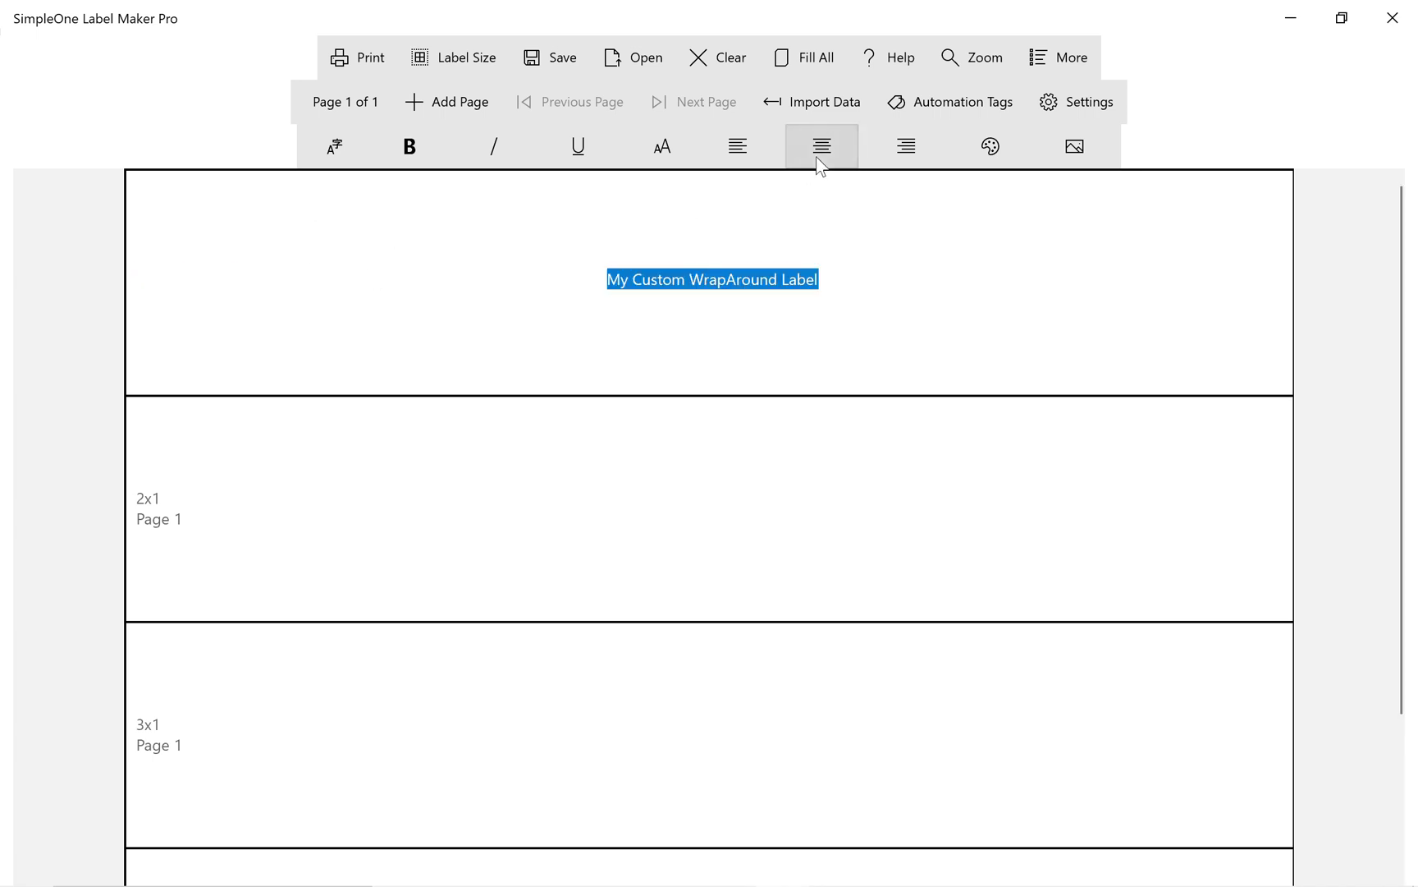
Set the label text to size 50 Bernard MT, then check and close the print preview.
left_click(662, 146)
scroll(637, 655, "down", 8)
left_click(651, 644)
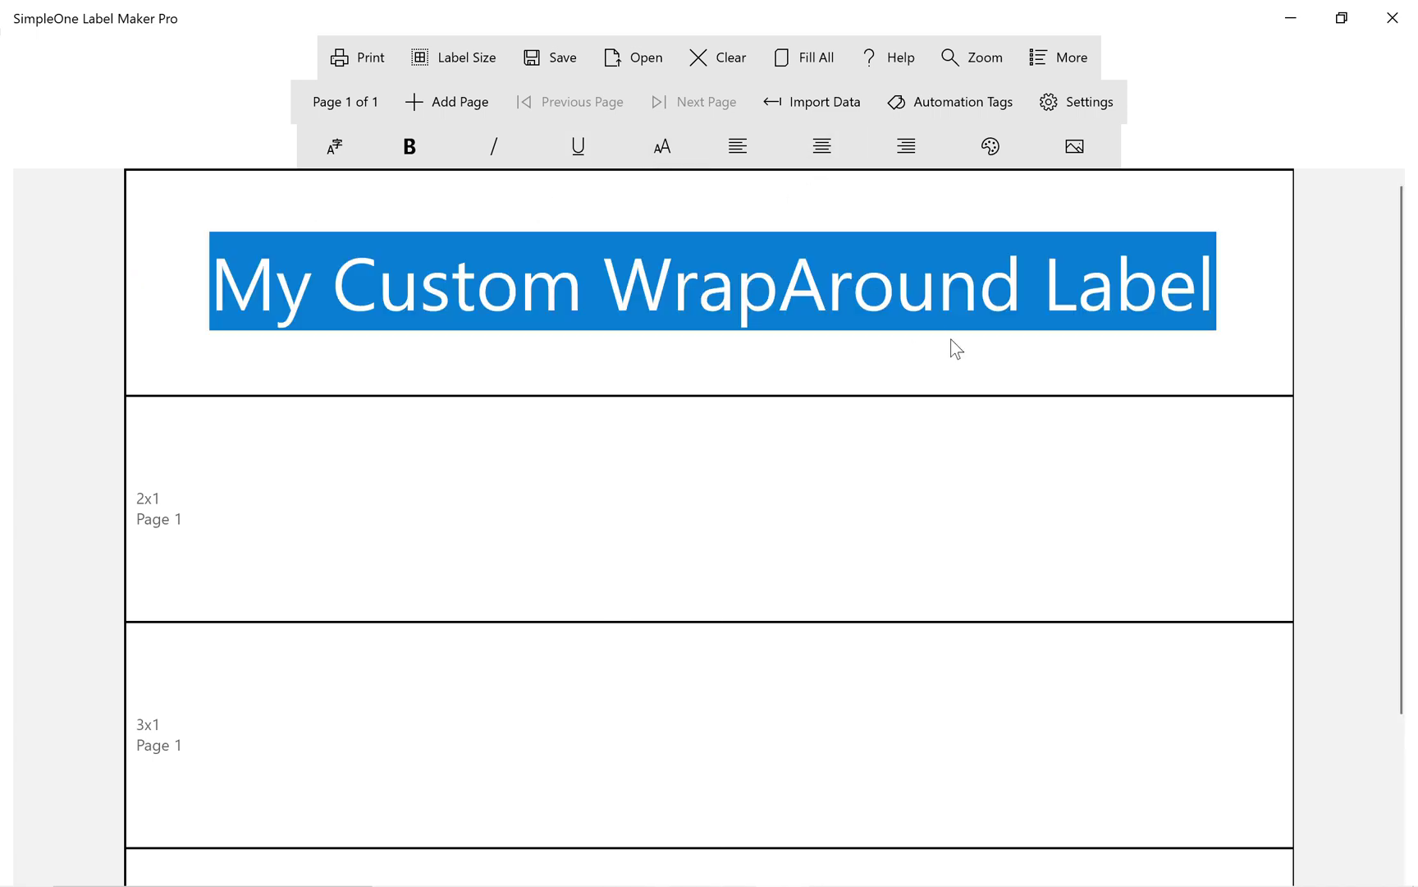
left_click(335, 146)
left_click(343, 509)
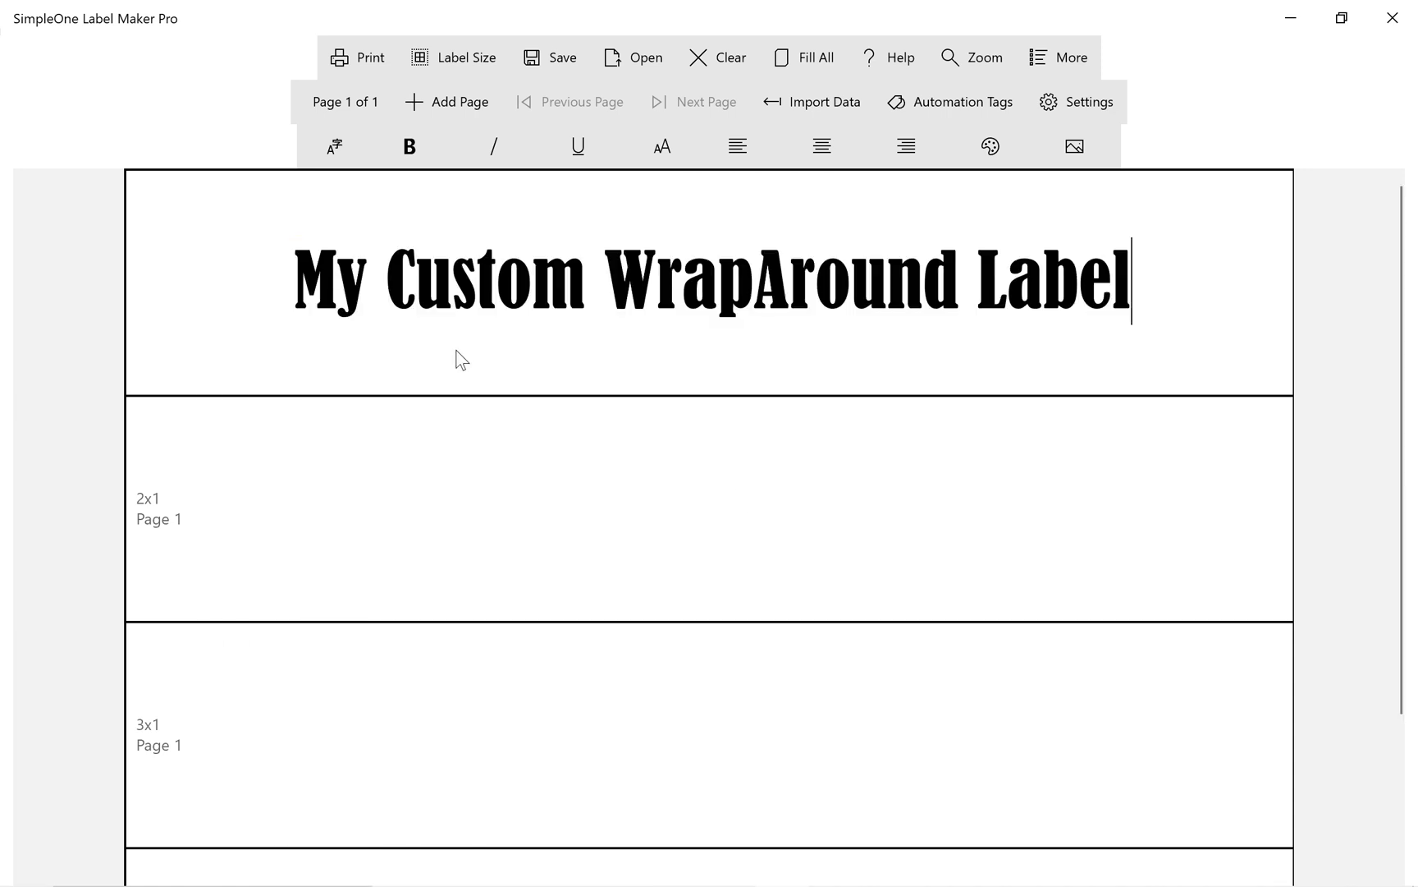
left_click(356, 56)
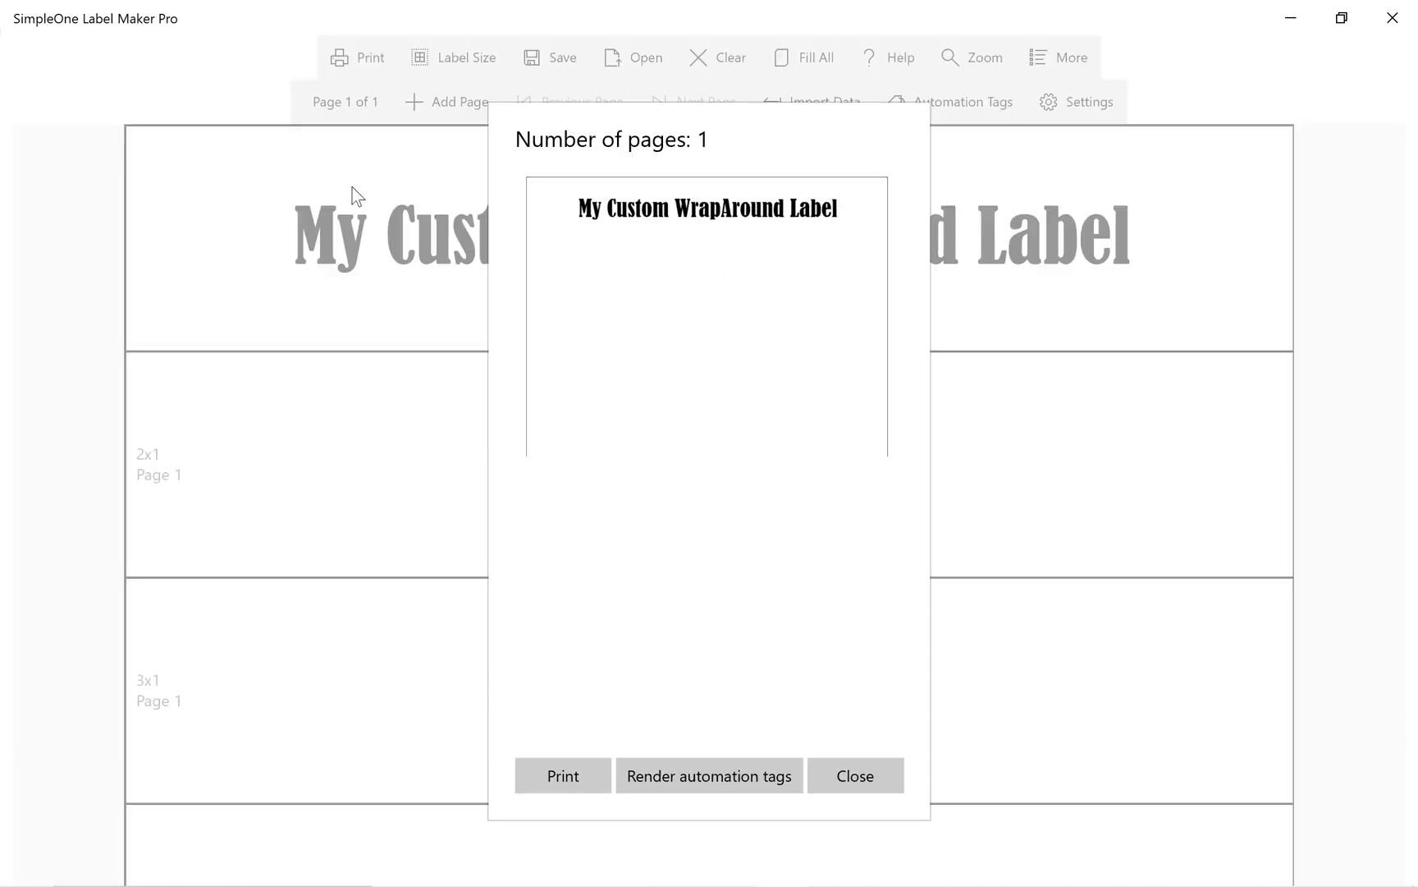
left_click(895, 781)
type("#1")
Write and select the second label's text, then apply toolbar formatting.
left_click(836, 525)
type("My Awesome")
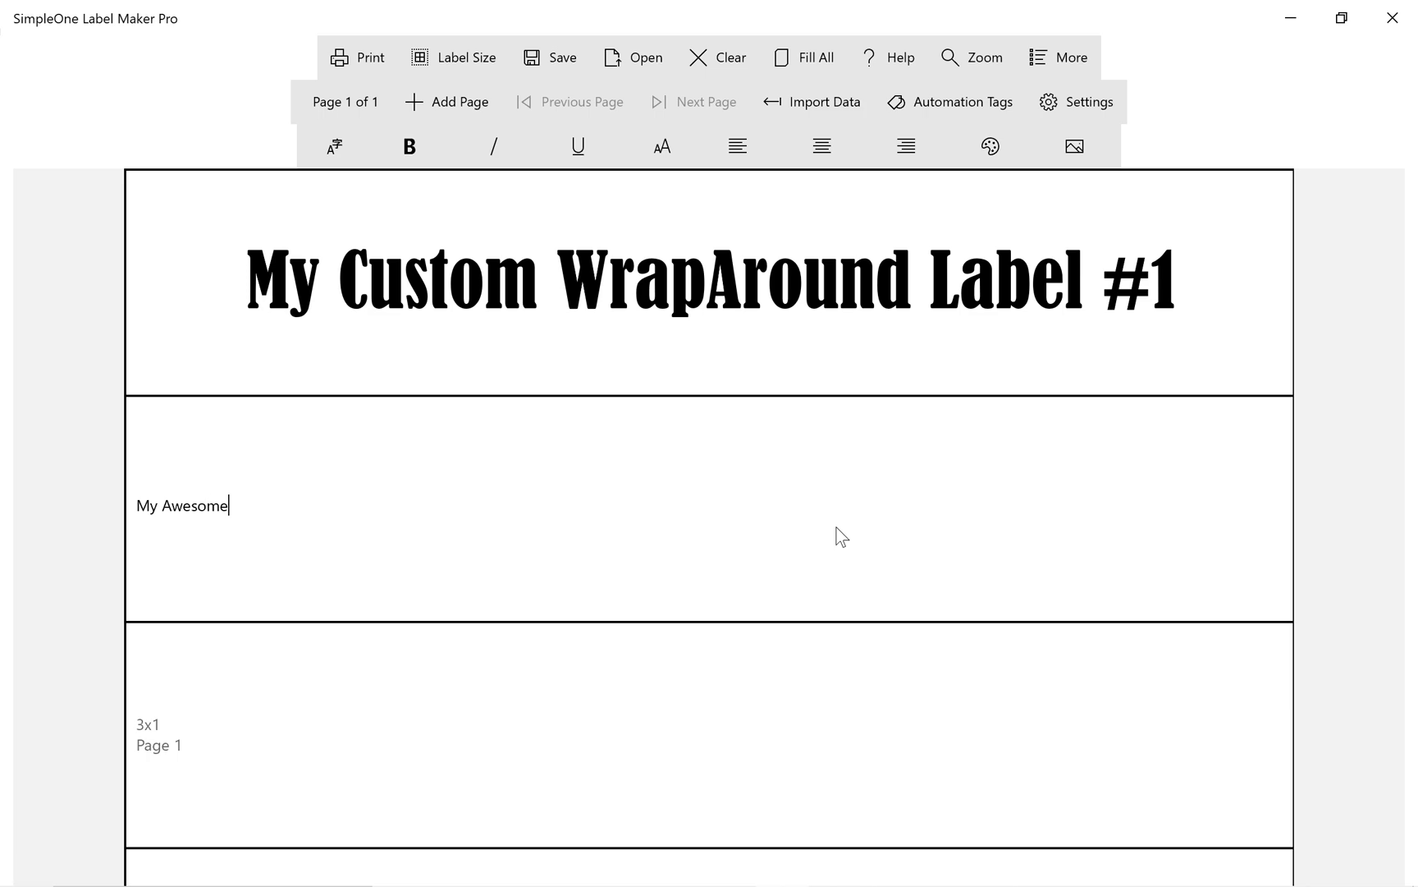
type(" Label #2")
left_click_drag(291, 505, 136, 505)
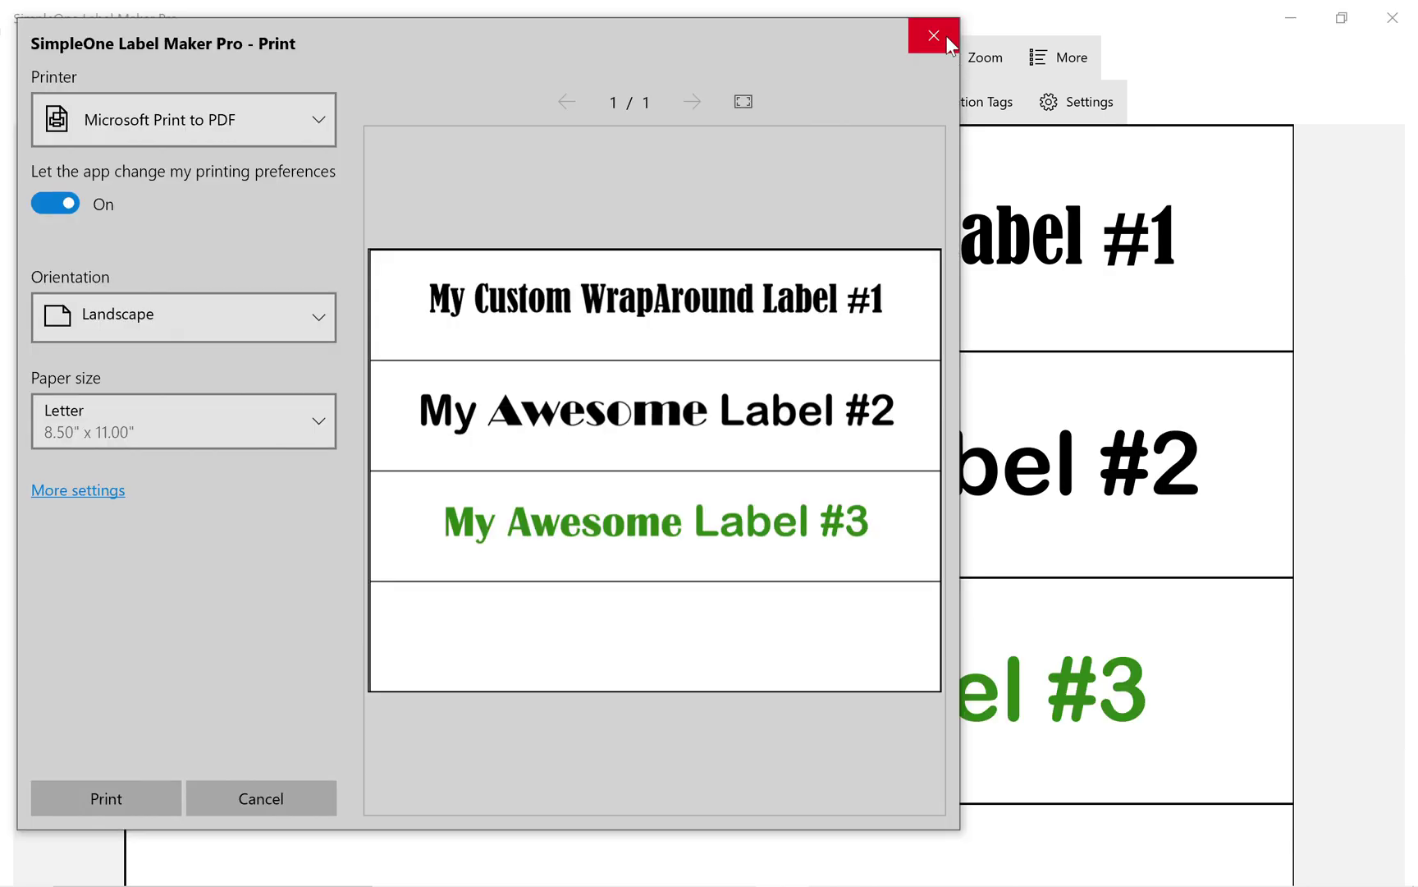
left_click(945, 36)
scroll(1378, 511, "down", 2)
Centre label #4's text and make it much larger in a heavy bold font.
left_click(697, 788)
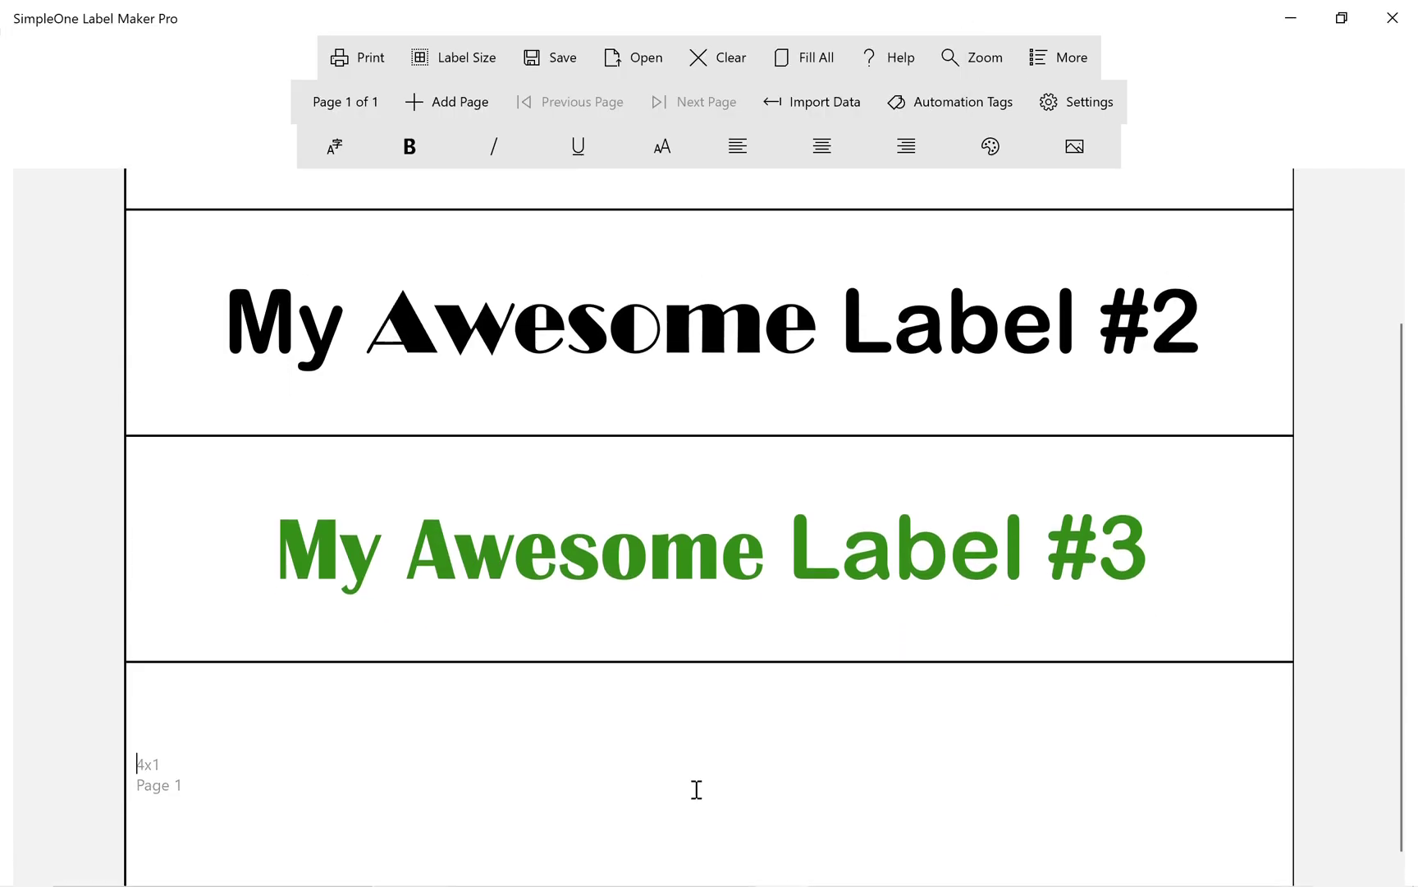
type("Label ")
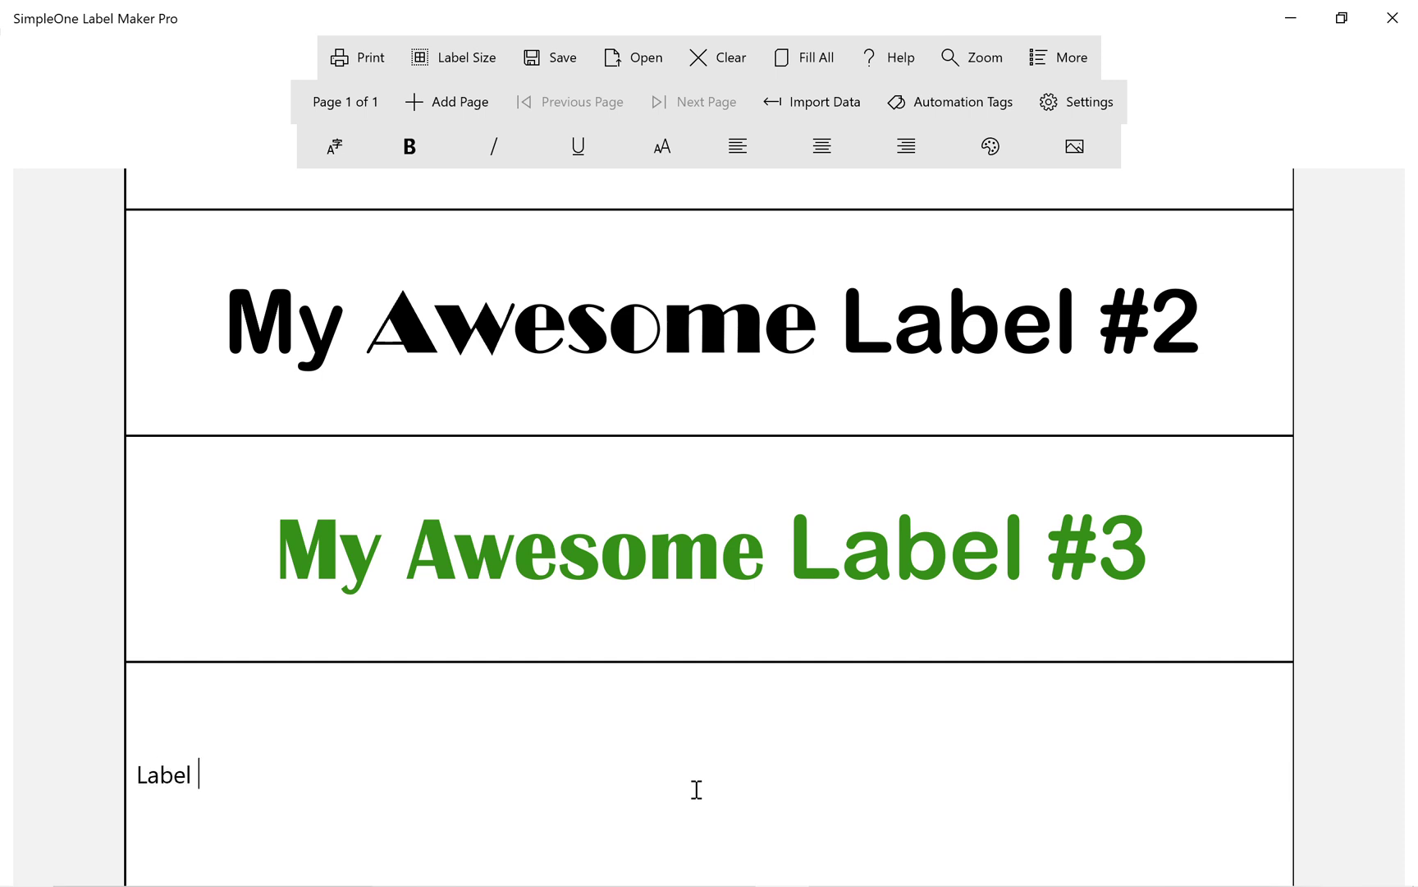
type("#4")
key("ctrl+a")
left_click(834, 161)
left_click(662, 146)
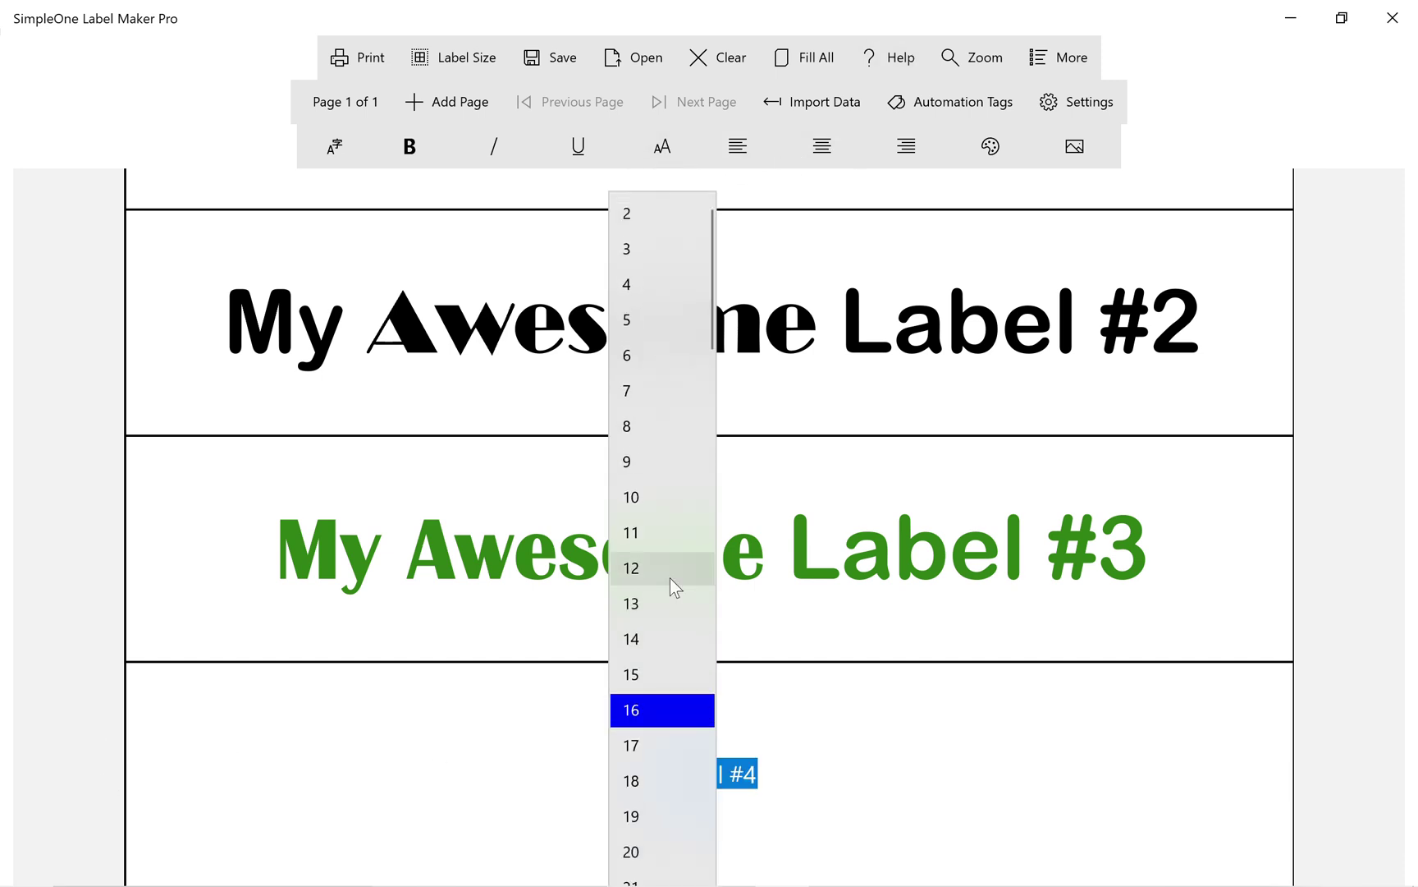
scroll(670, 579, "down", 10)
left_click(669, 578)
left_click(334, 153)
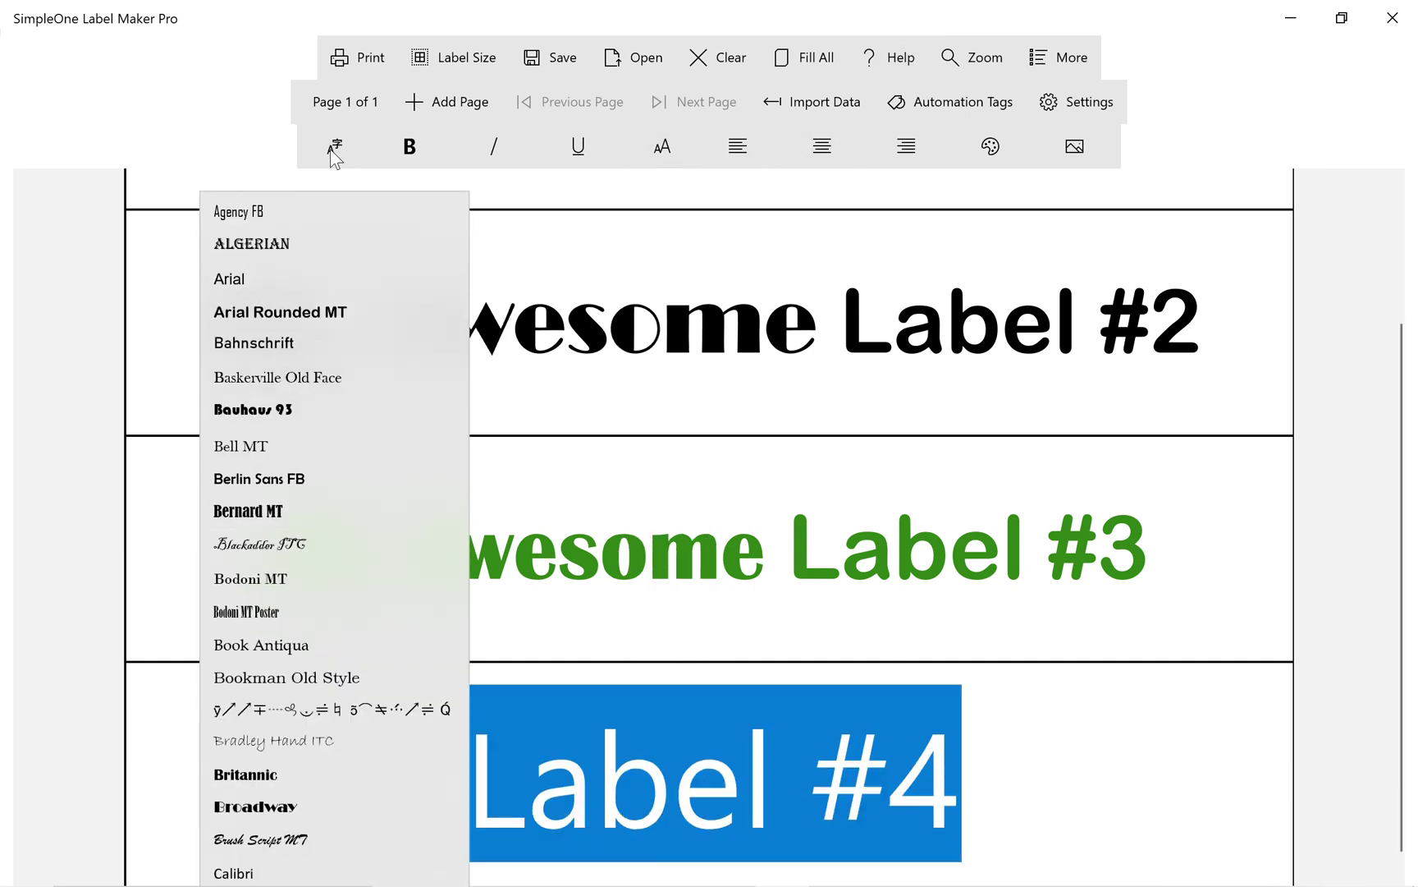
scroll(389, 527, "down", 5)
left_click(388, 528)
scroll(356, 515, "up", 2)
Zoom the sheet to 70% so all four labels fit.
left_click(972, 56)
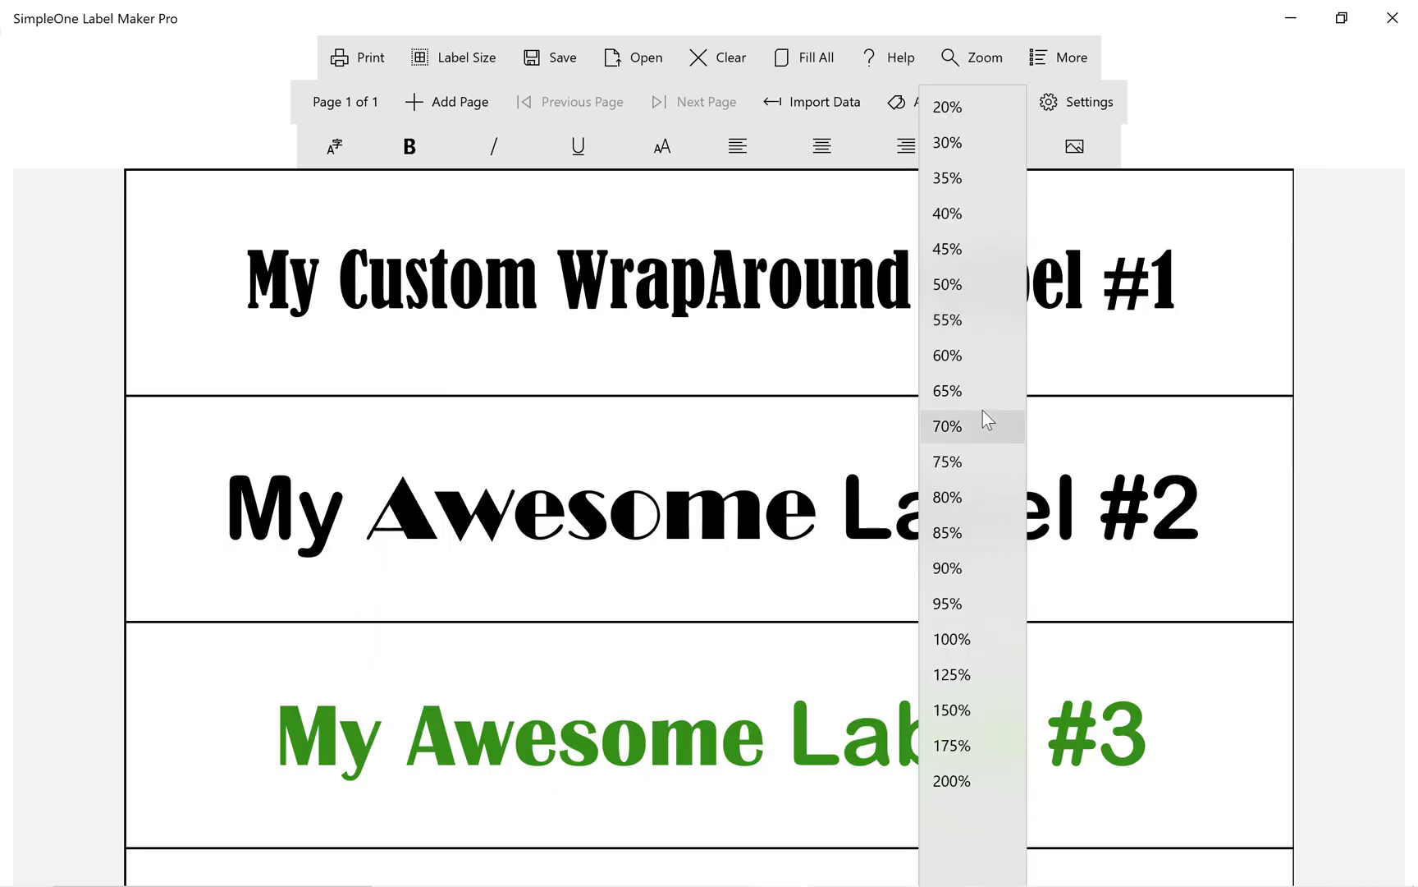
left_click(983, 412)
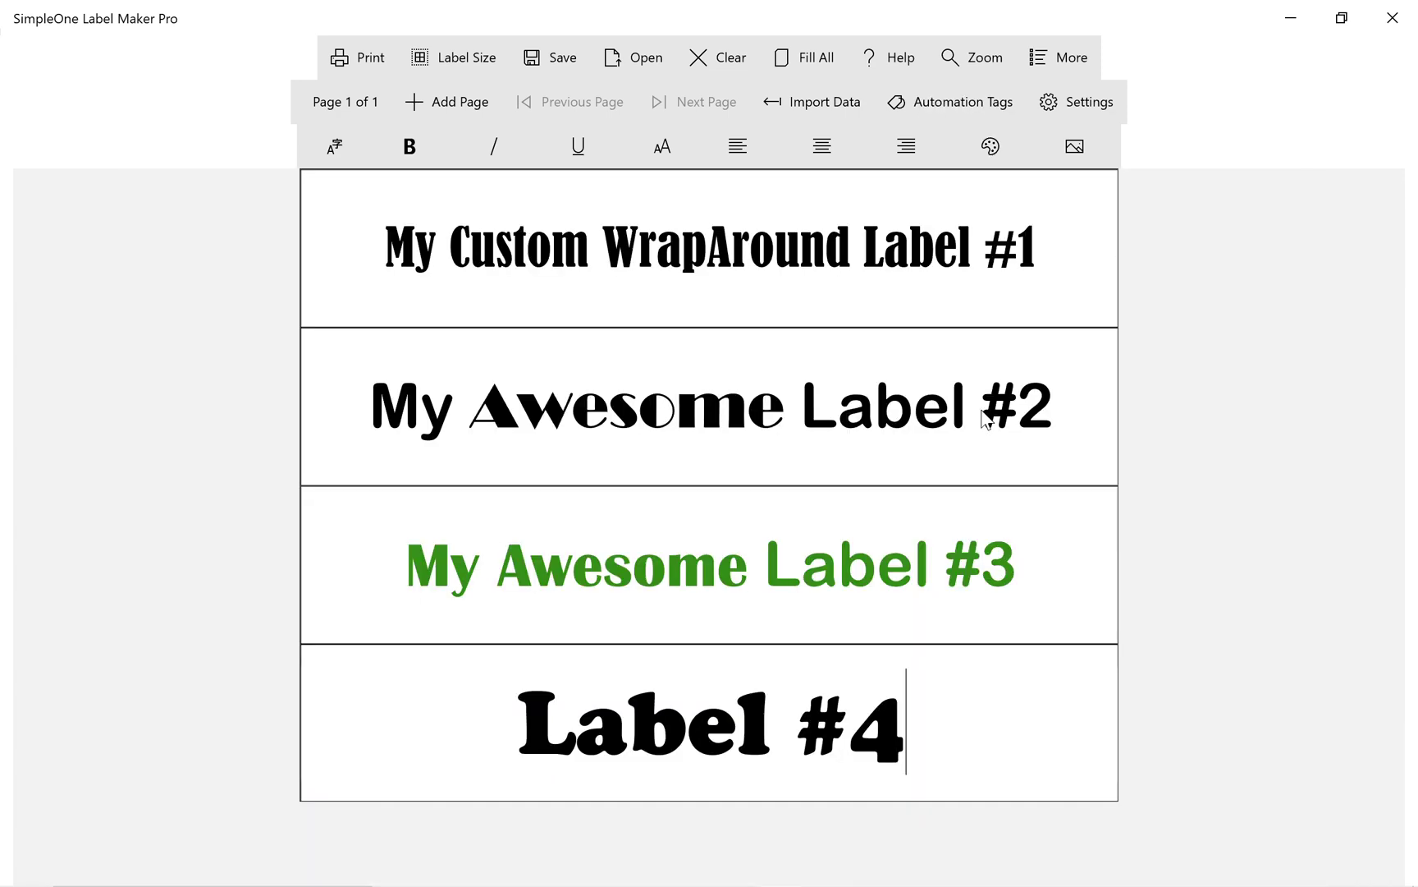
left_click(1053, 560)
Show the print preview with all four styled labels on one page.
left_click(361, 63)
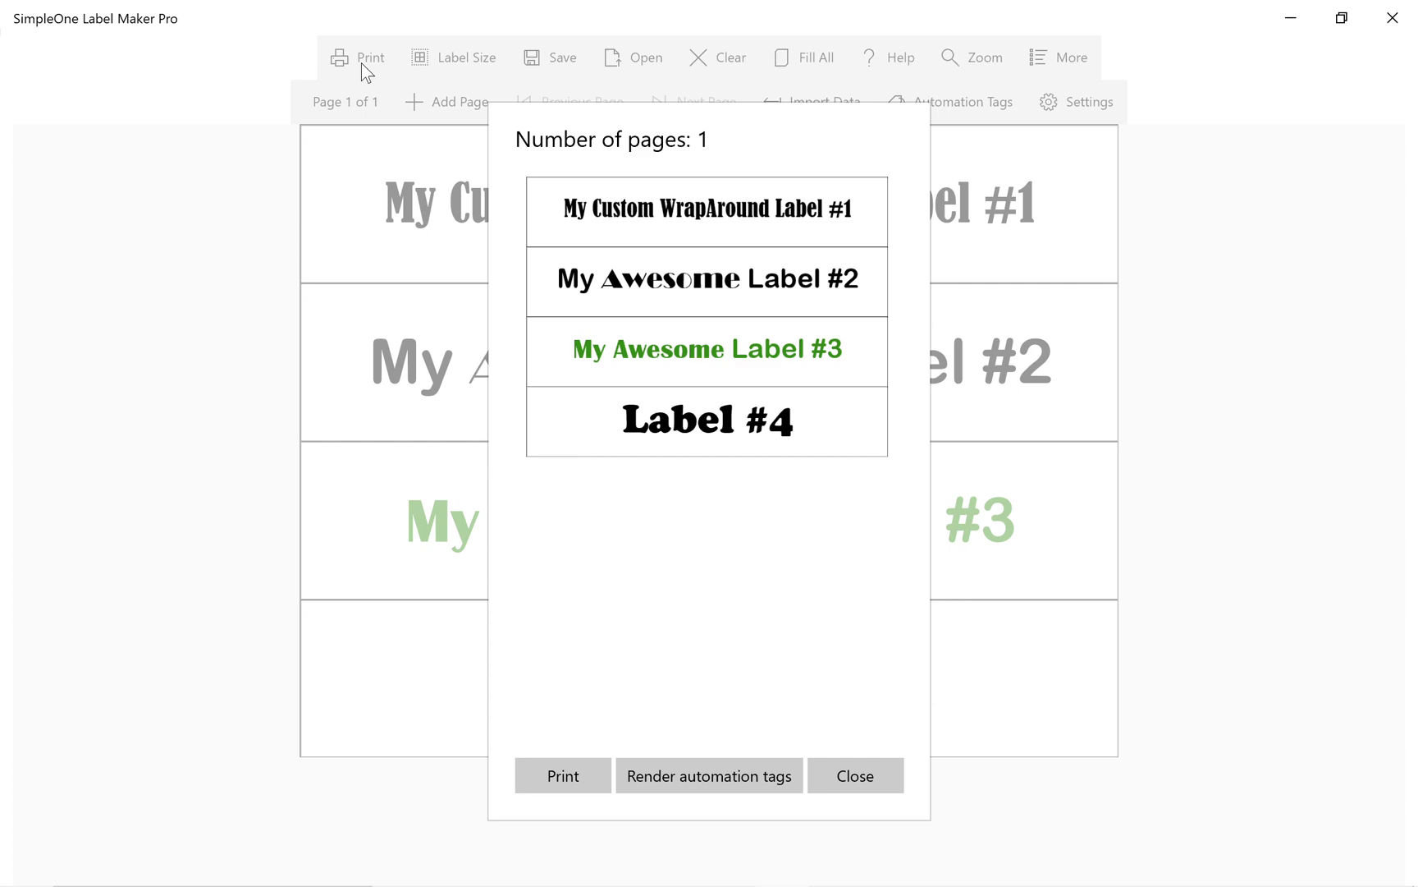